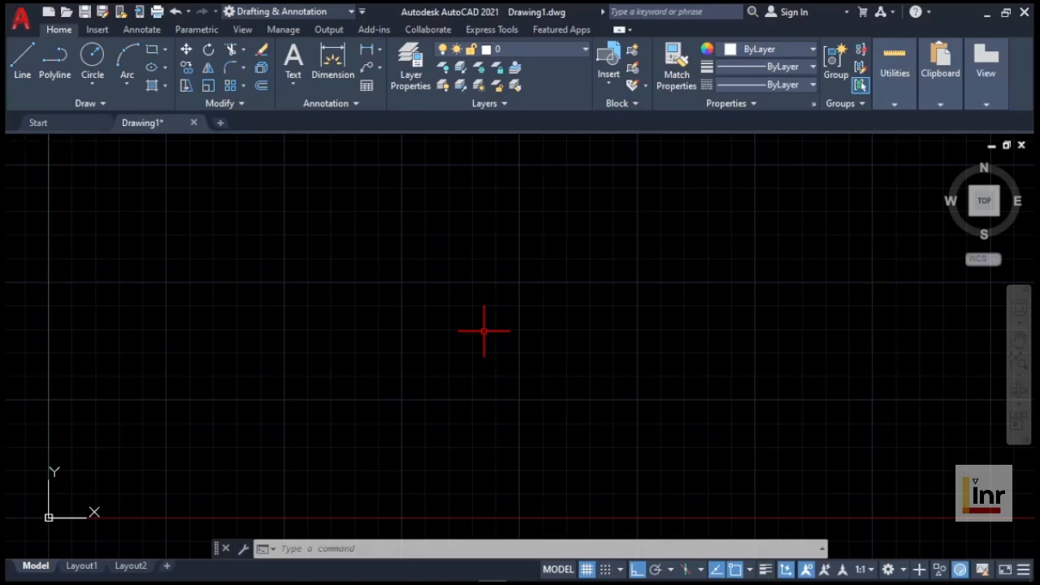
Turn off ortho mode and draw two connected slanted line segments forming an open V pointing right.
key(F8)
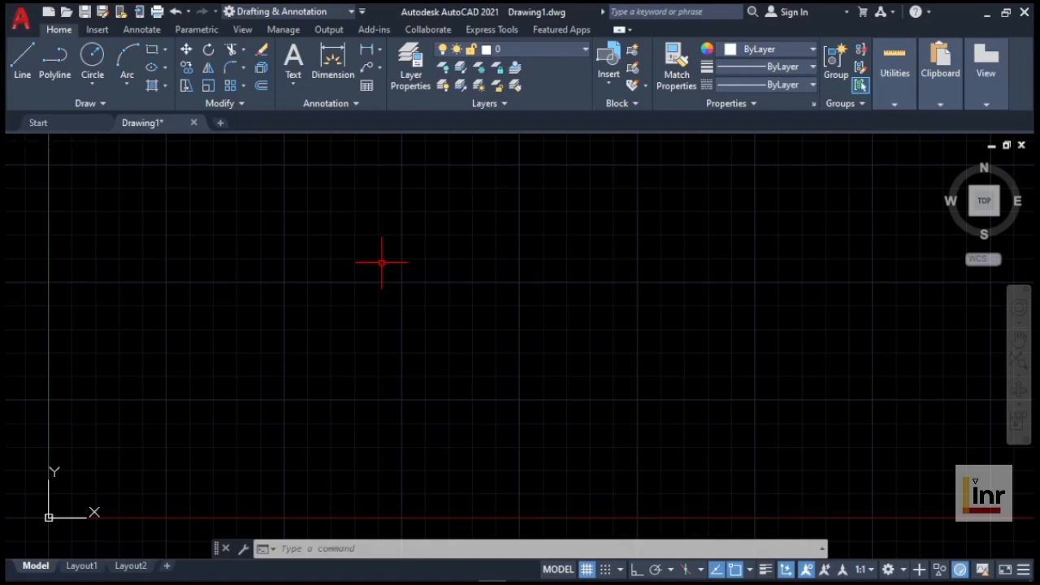
text(L)
key(Return)
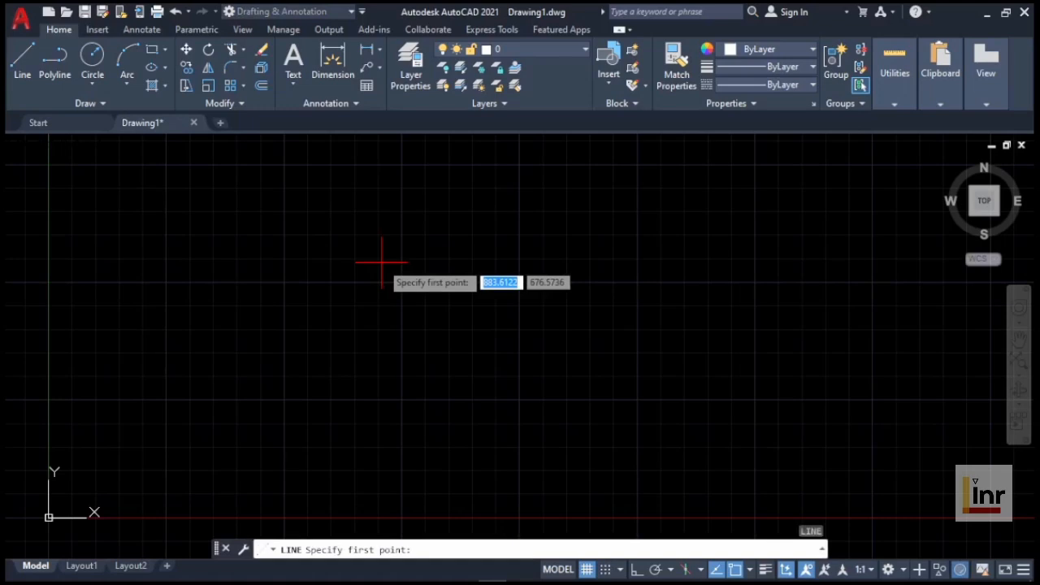
click(381, 262)
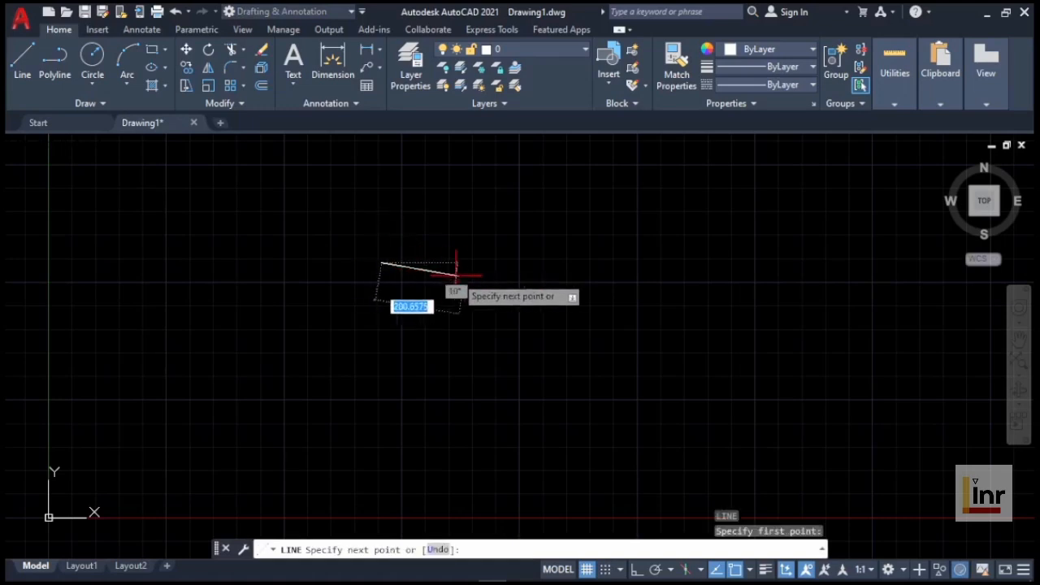
click(531, 286)
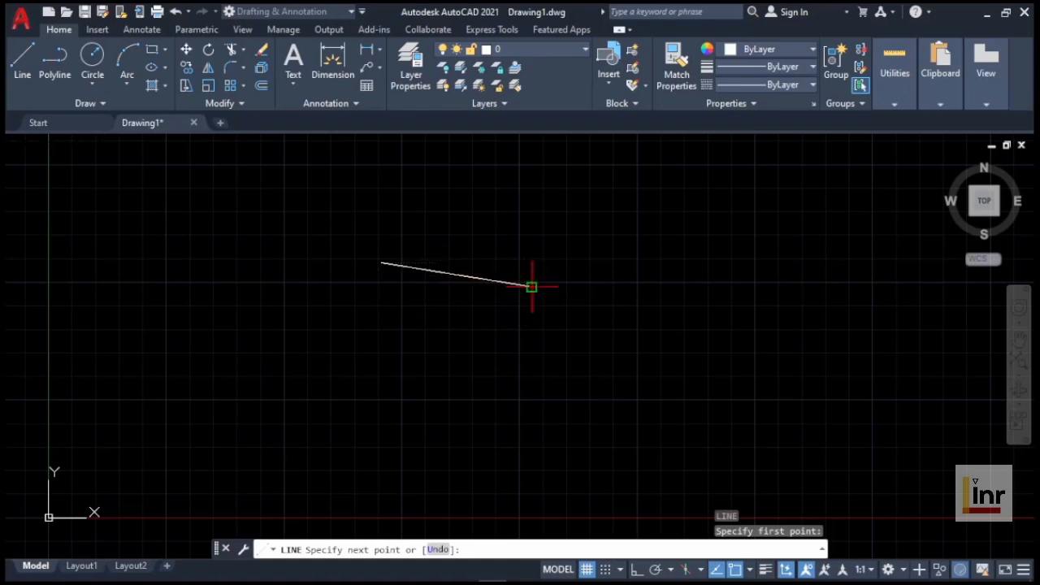
click(414, 379)
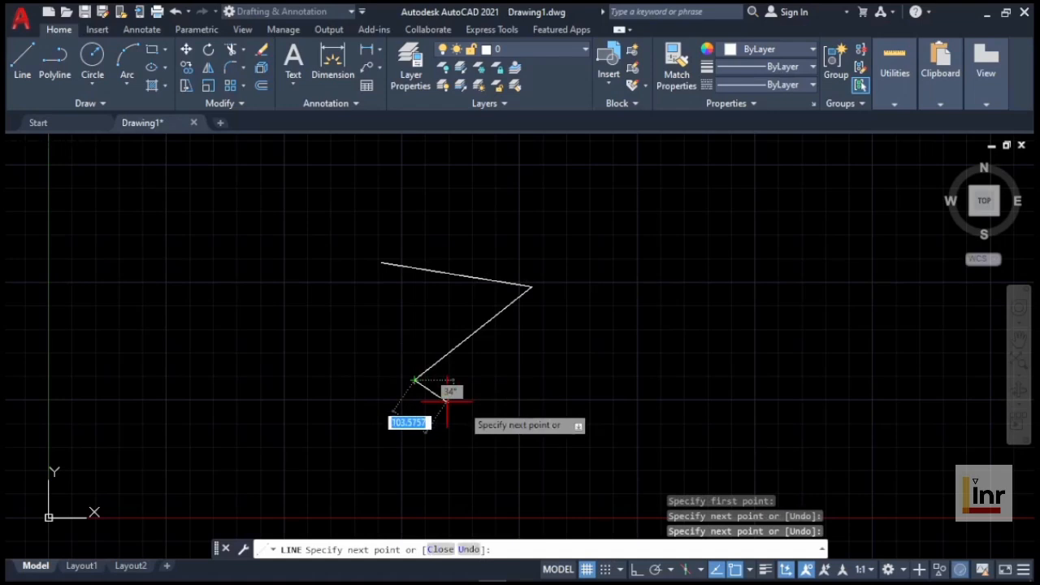
key(Return)
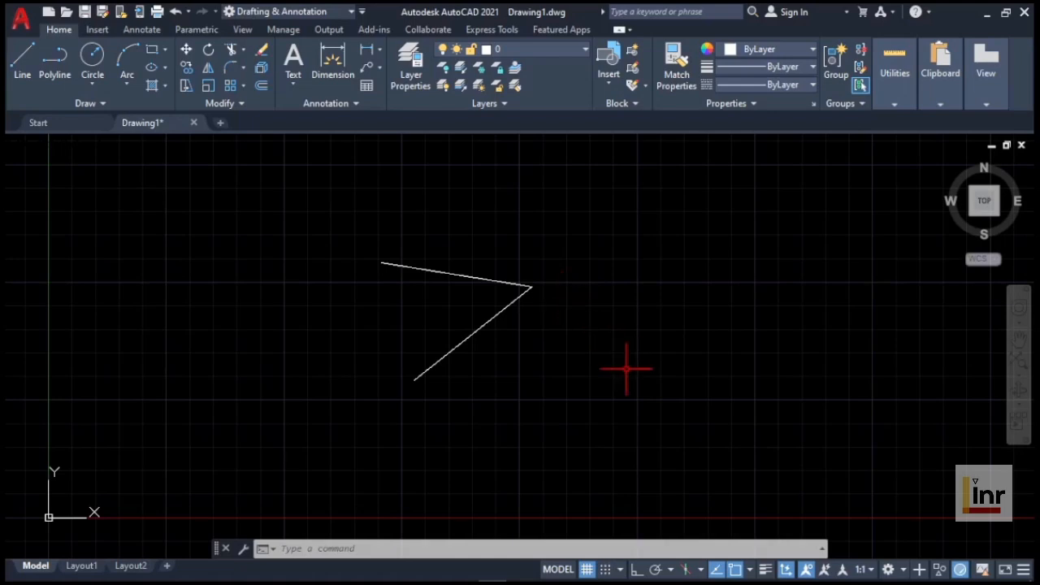
Turn on ortho mode and draw a roughly square outline with the Line command beside the V, closing it back to its start point.
click(637, 572)
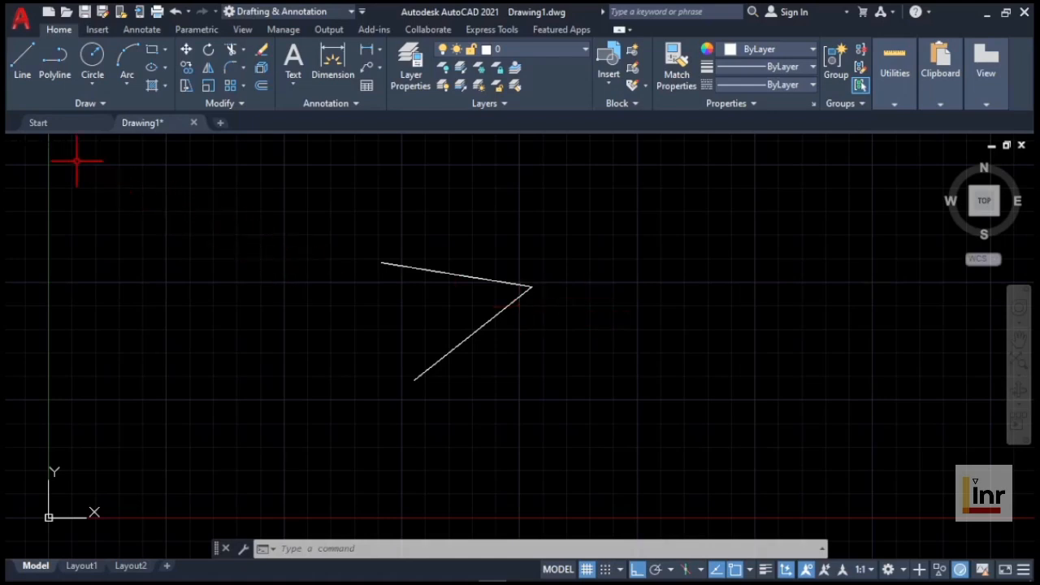
click(26, 66)
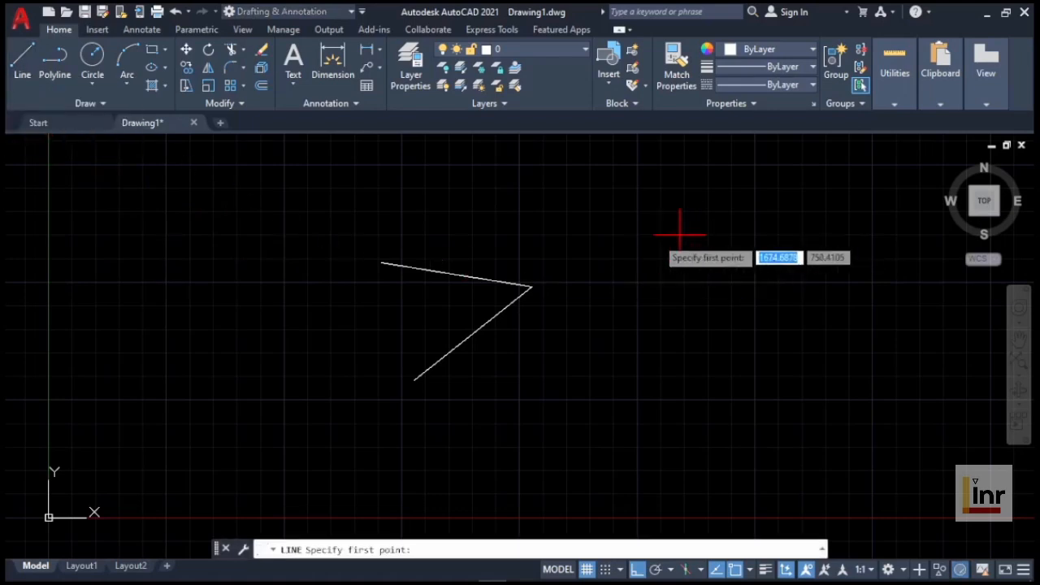
click(640, 234)
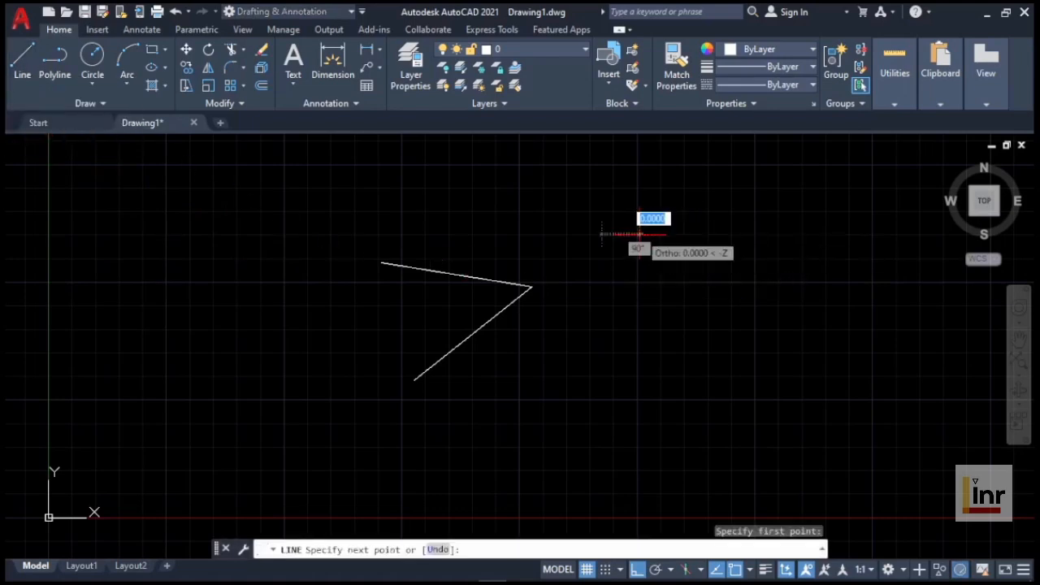
click(639, 399)
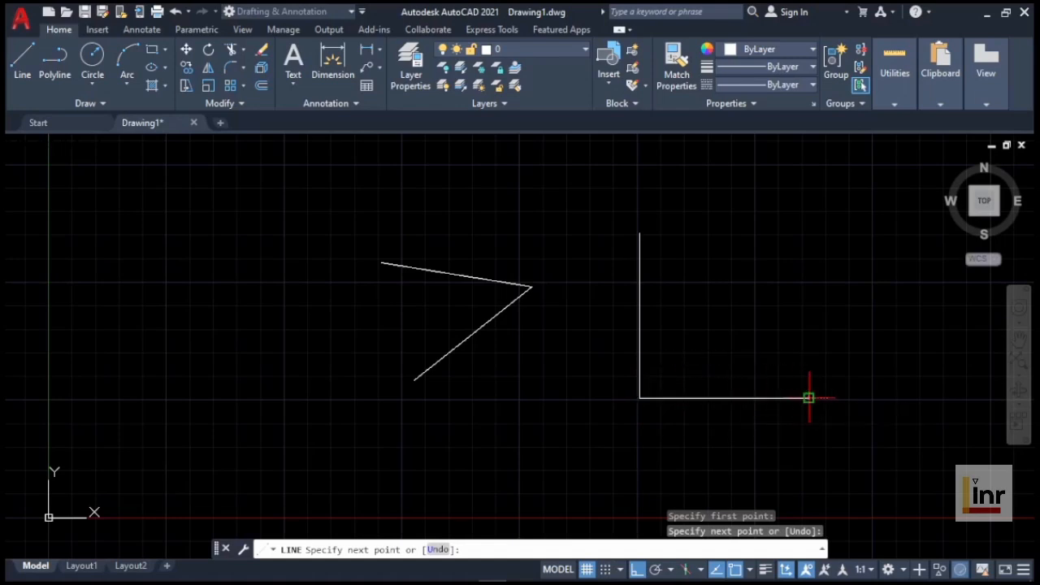
click(808, 398)
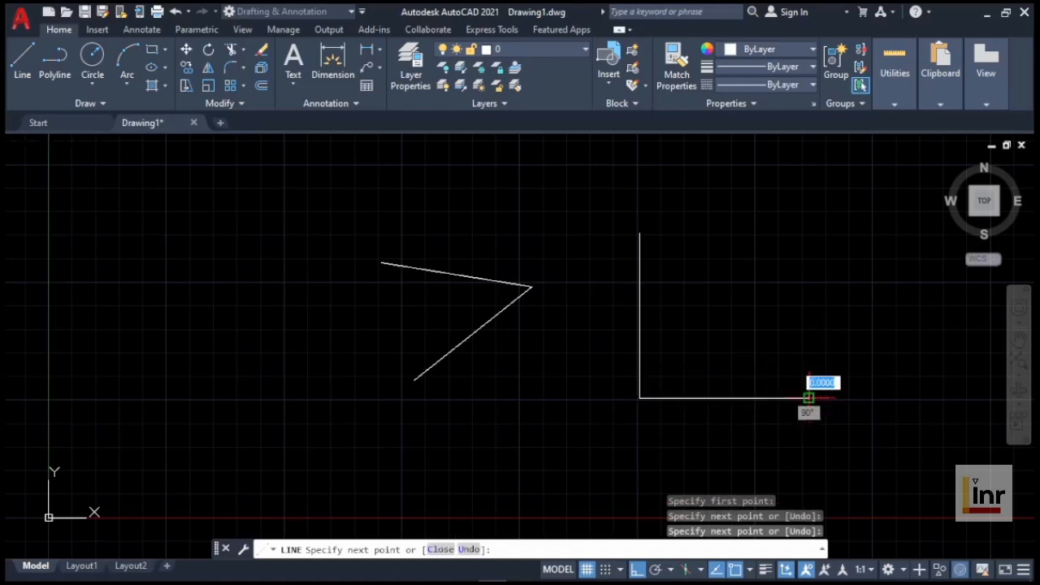
click(807, 236)
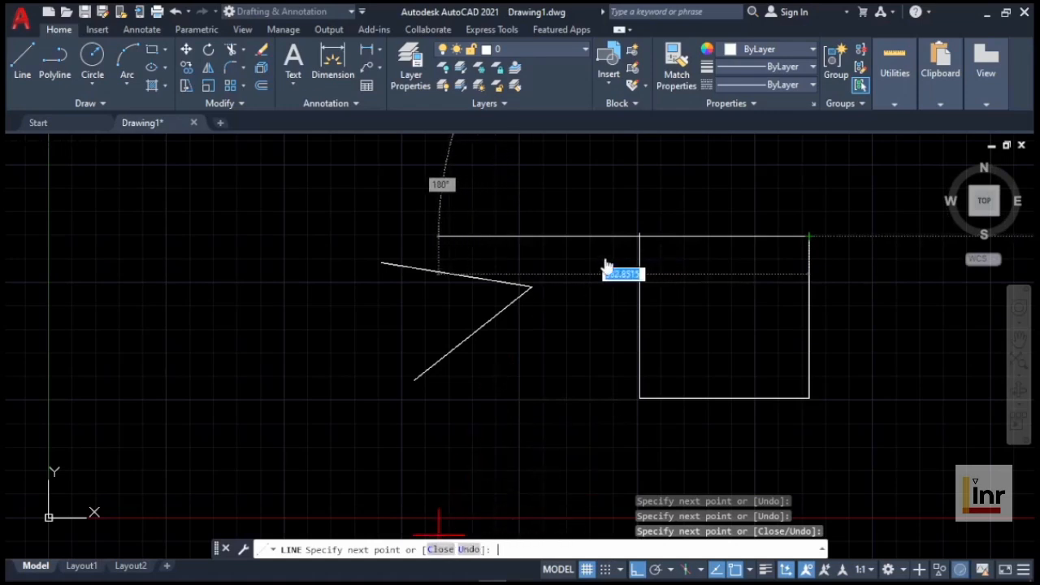
text(c)
key(Return)
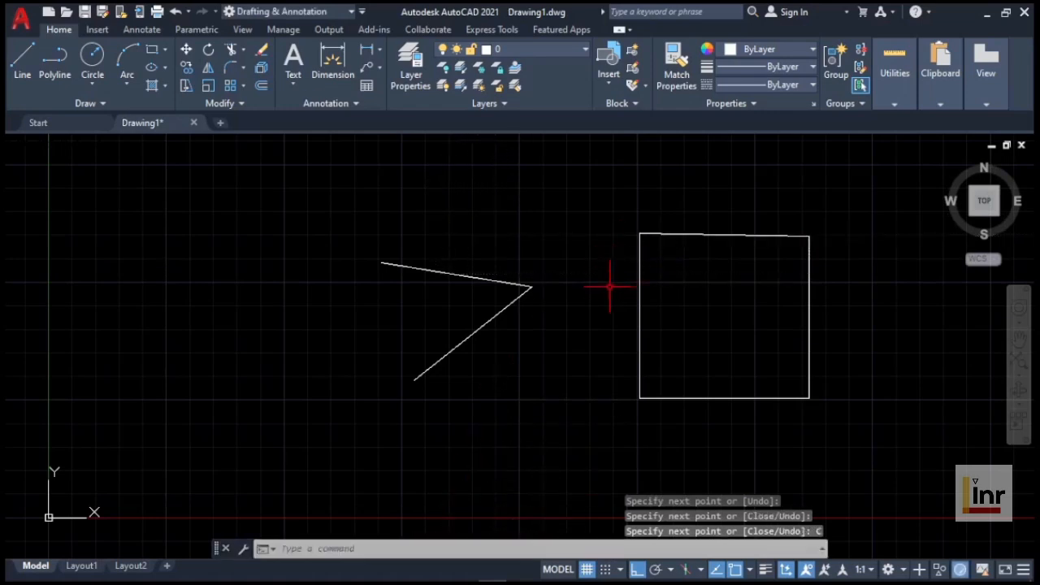
Draw a single line 1000 units long at a 30° angle in the empty area right of the square.
mouse_move(690, 303)
middle_down()
mouse_move(533, 316)
mouse_move(406, 343)
middle_up()
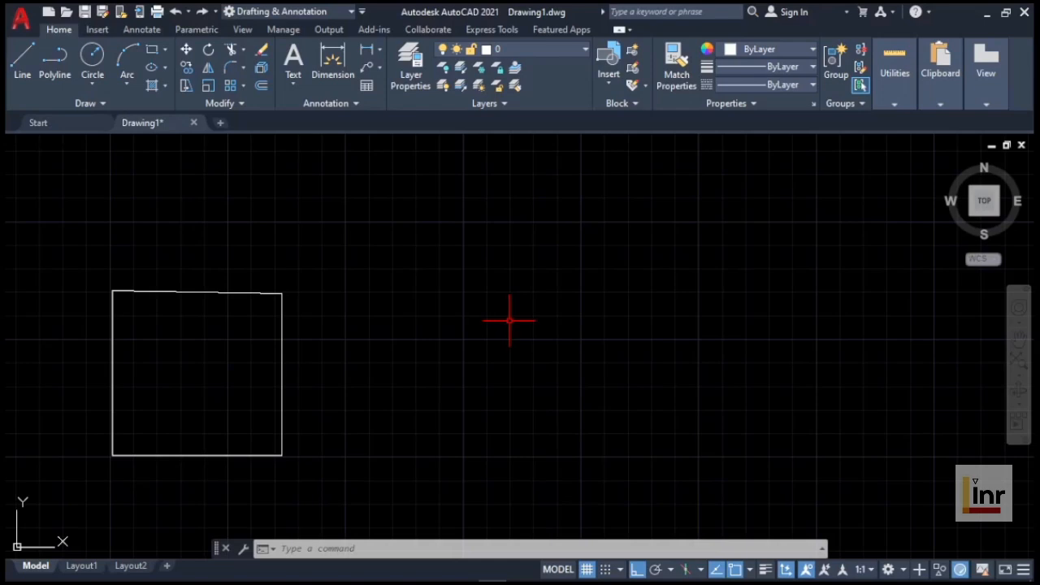
click(34, 70)
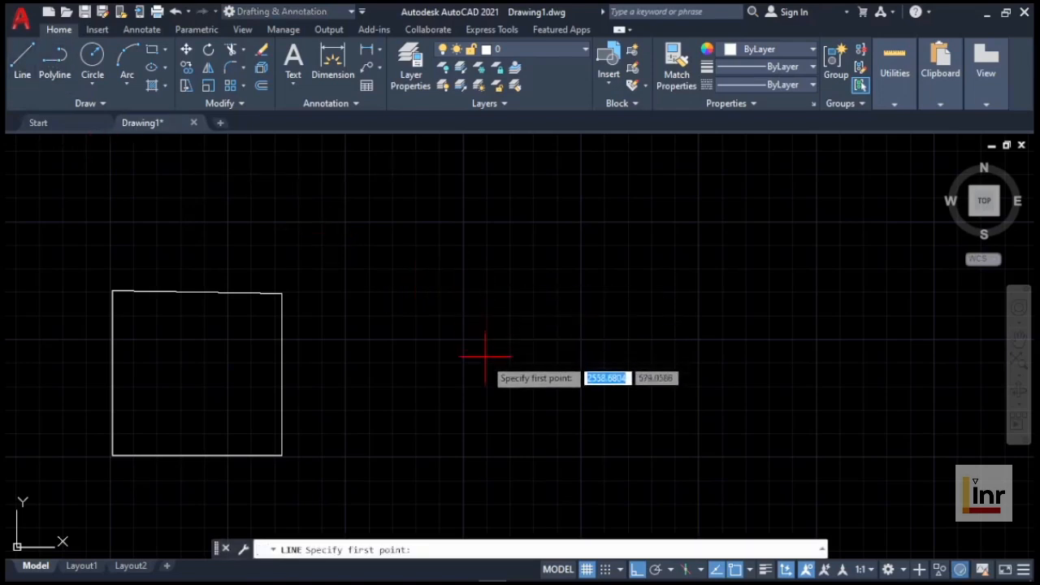
click(483, 305)
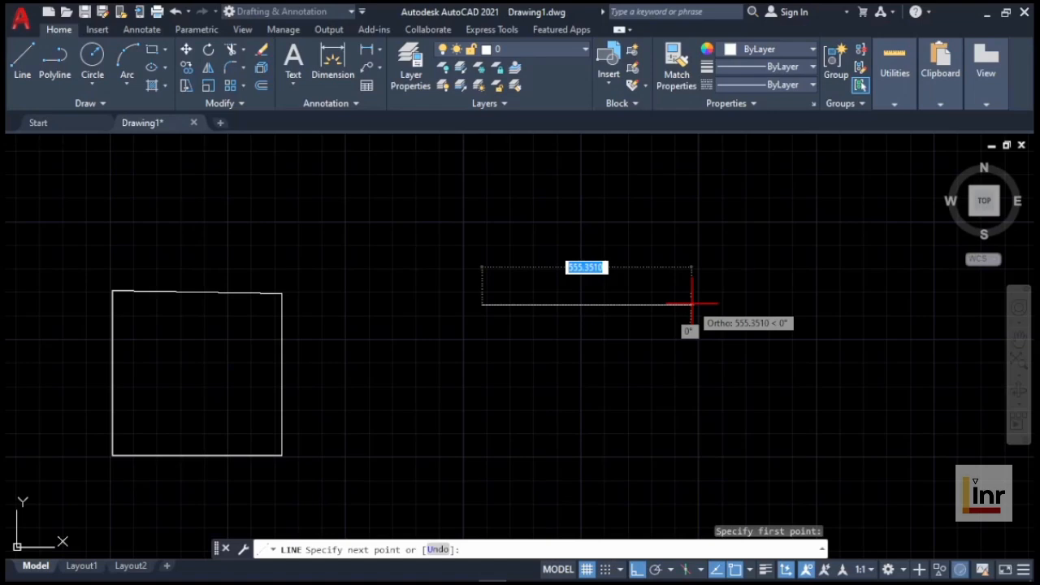
text(1000)
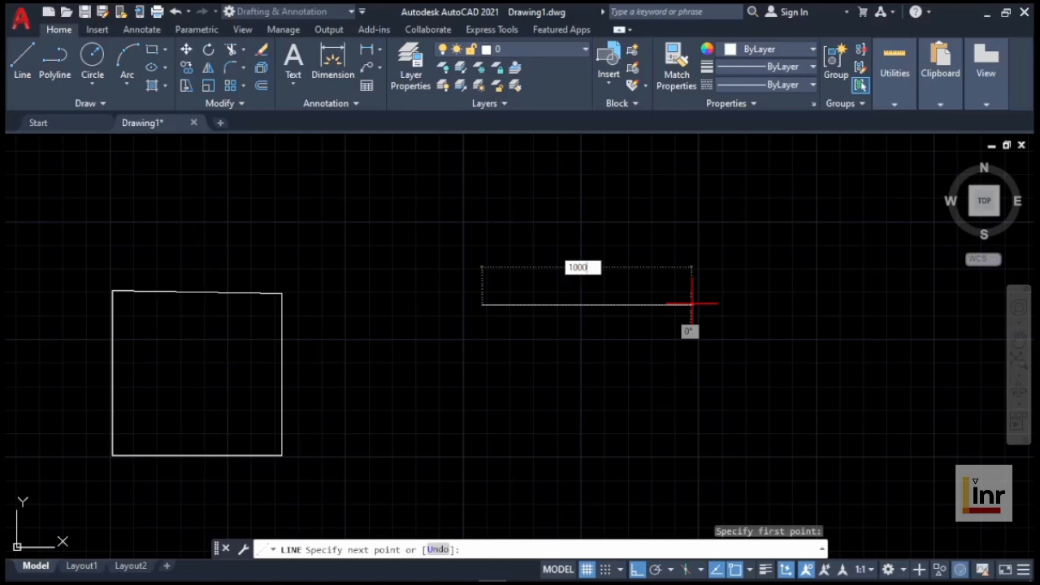
key(Tab)
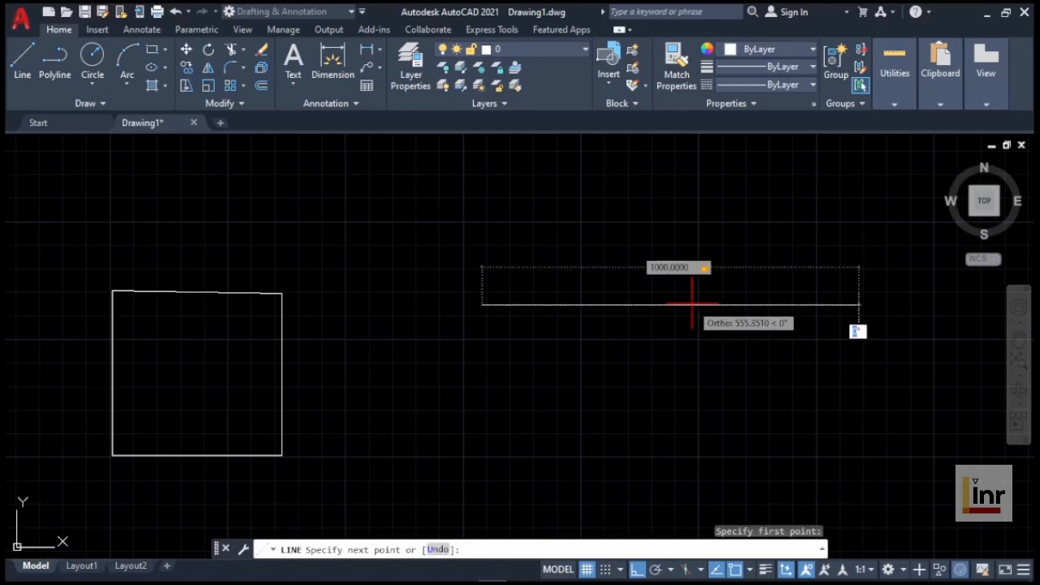
text(30)
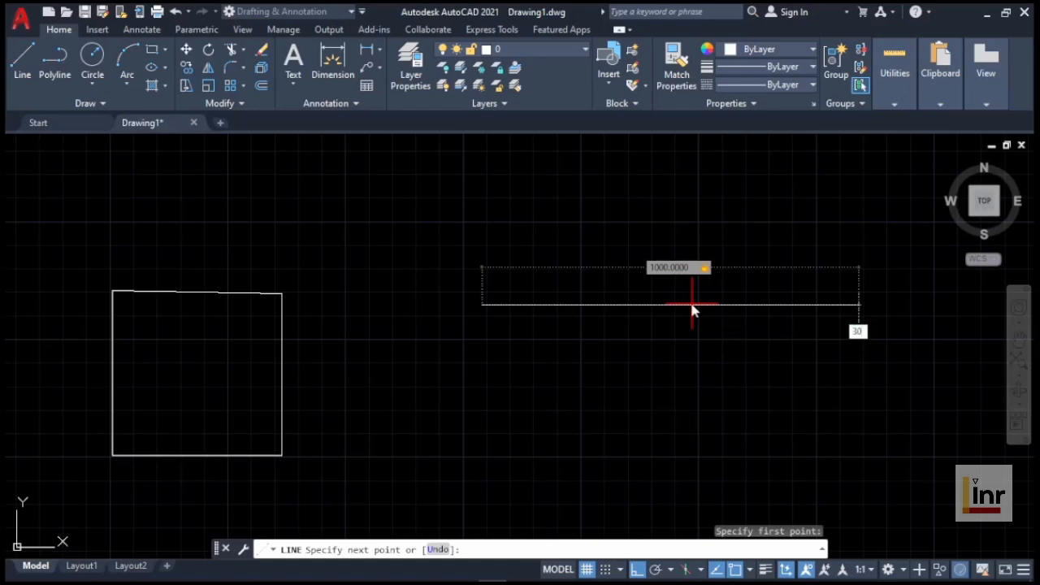
key(Return)
scroll(634, 332, down, 4)
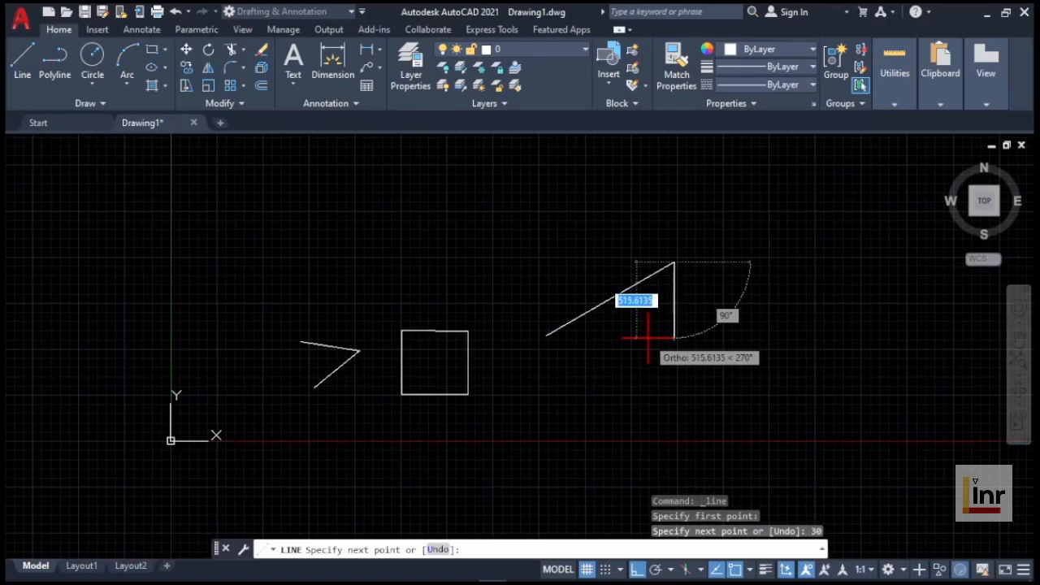
key(Escape)
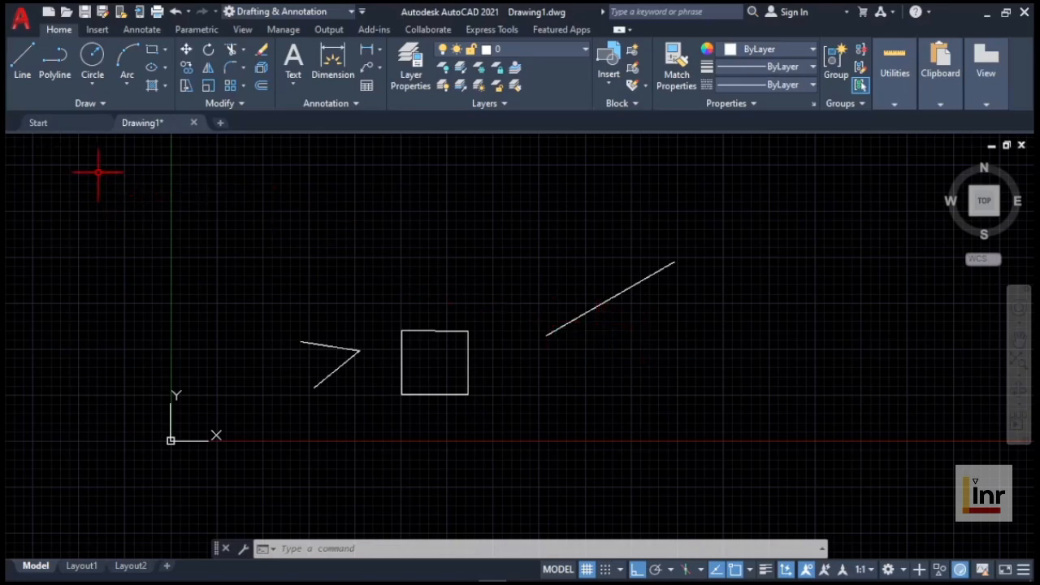
Draw a horizontal single-segment polyline 1000 units long to the upper right of the angled line.
click(55, 63)
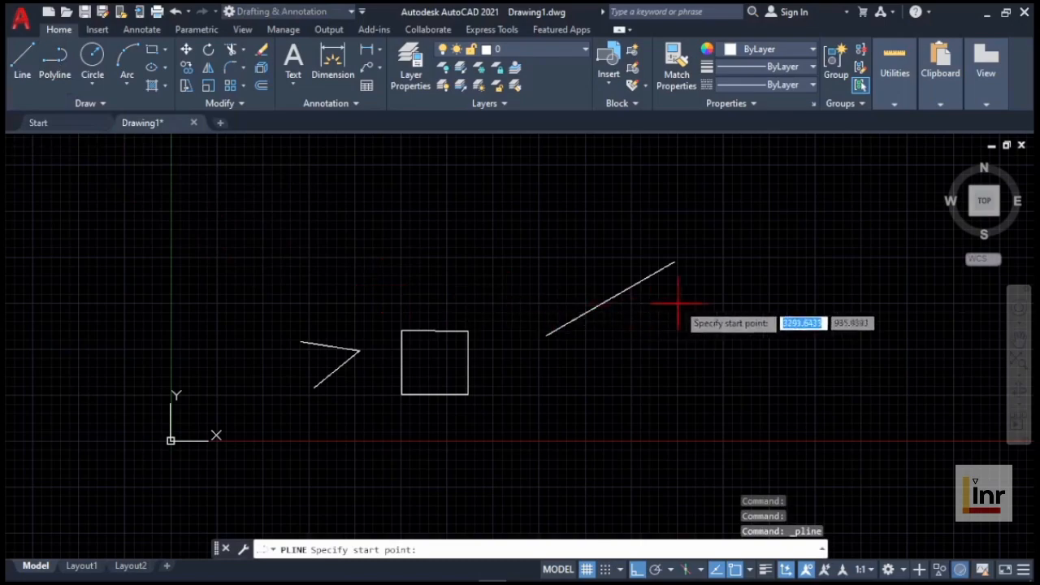
middle_drag(690, 304, 481, 346)
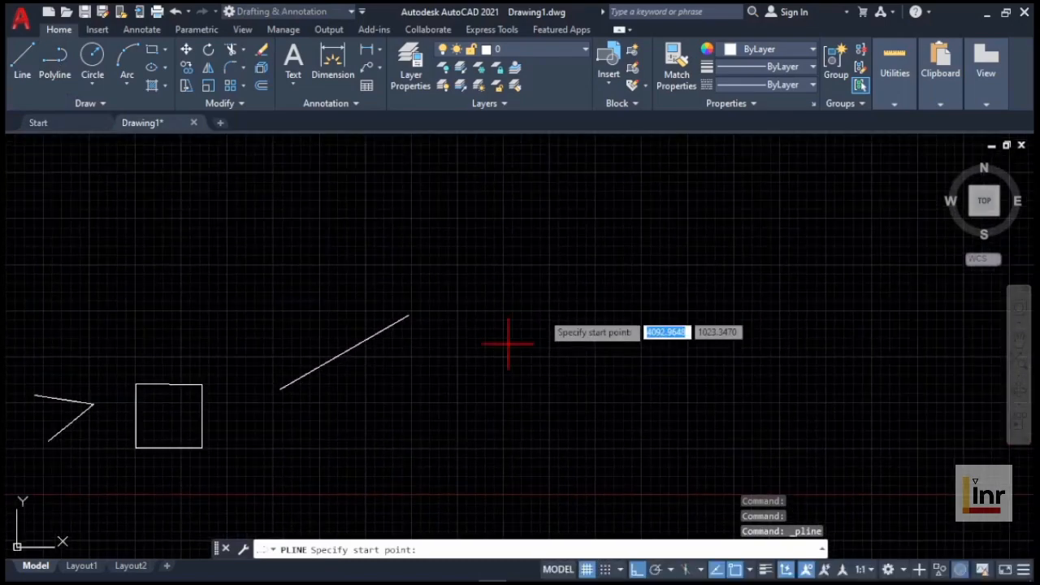
click(523, 238)
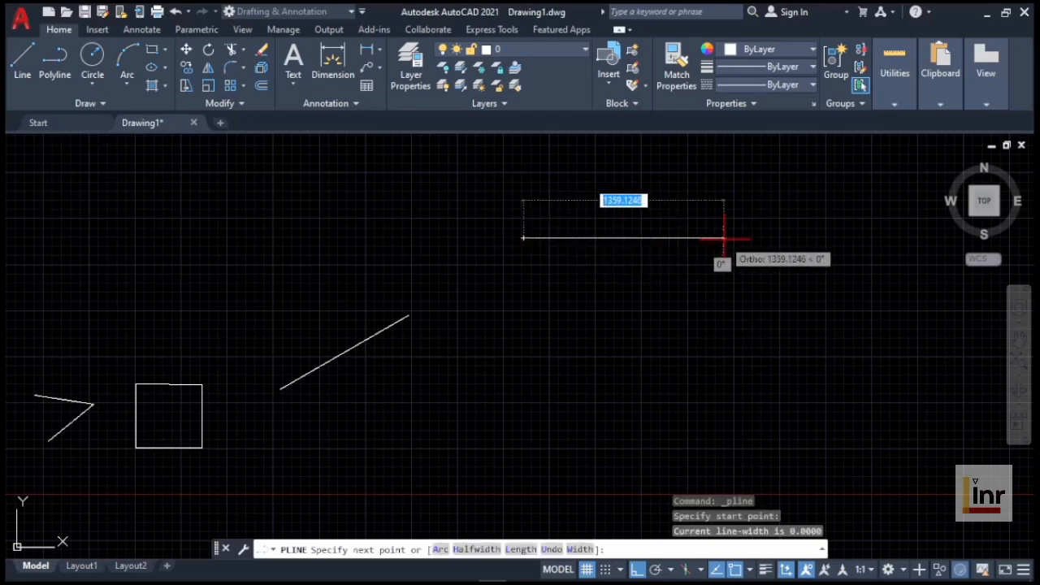
text(1000)
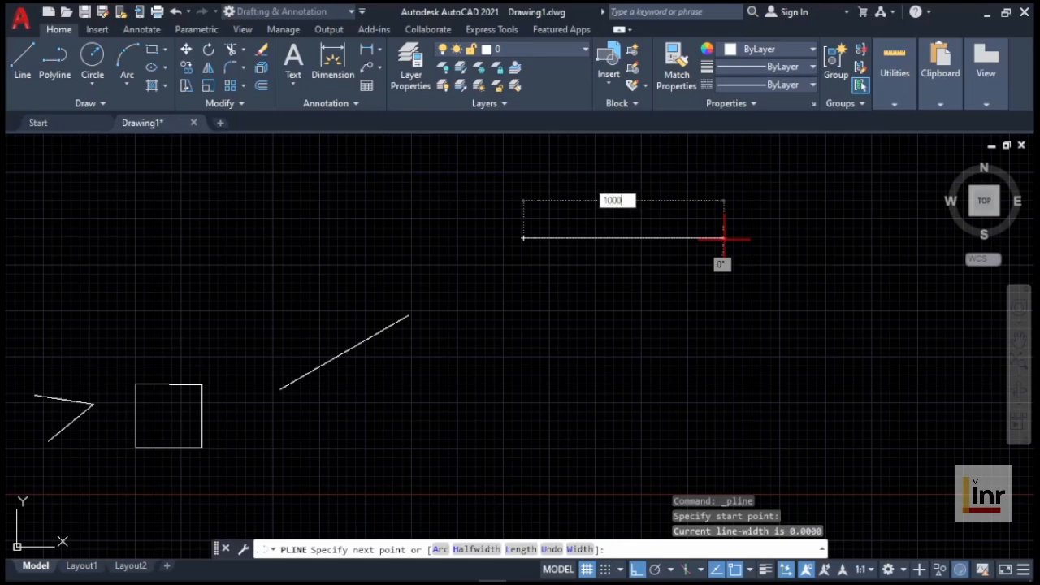
key(Return)
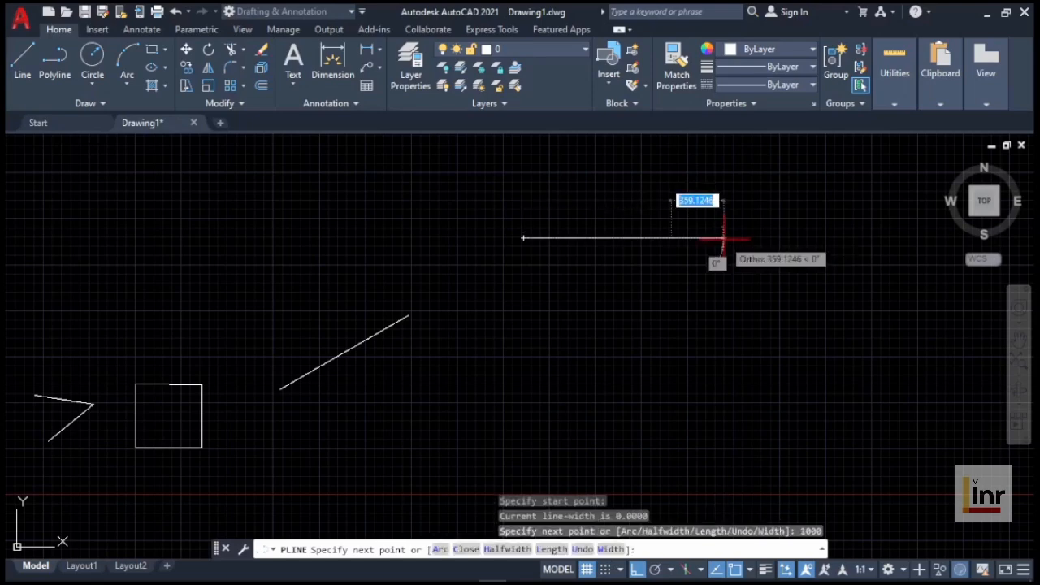
key(Return)
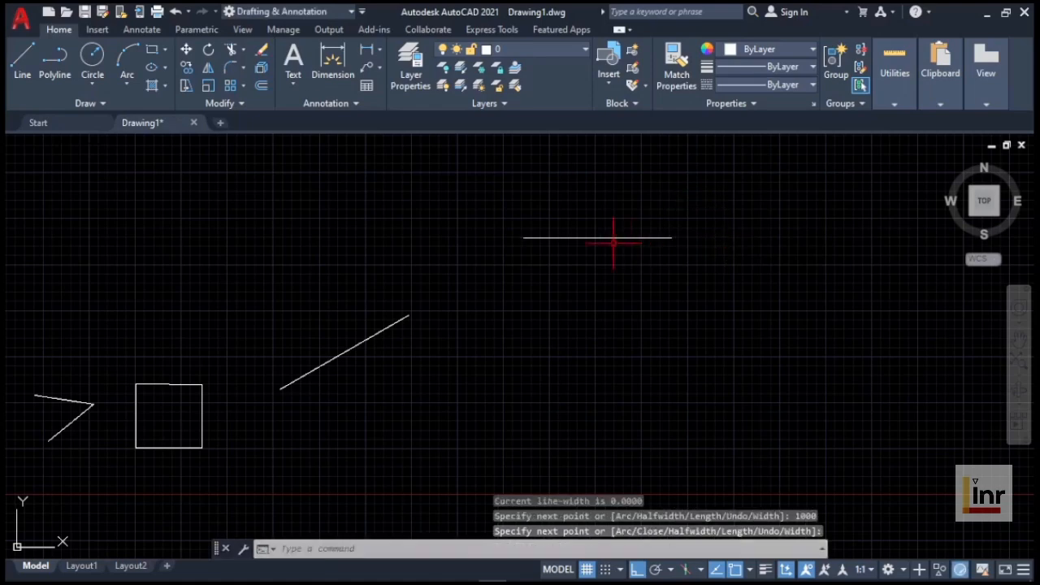
Convert the horizontal polyline segment to an arc with its midpoint 200 units below the original line.
scroll(601, 210, up, 6)
click(580, 311)
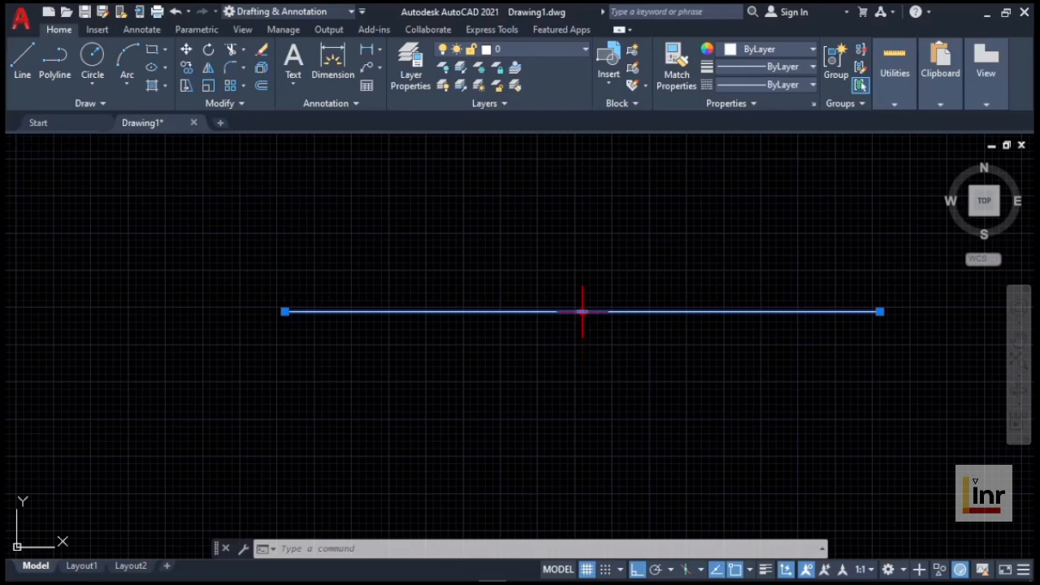
mouse_move(582, 311)
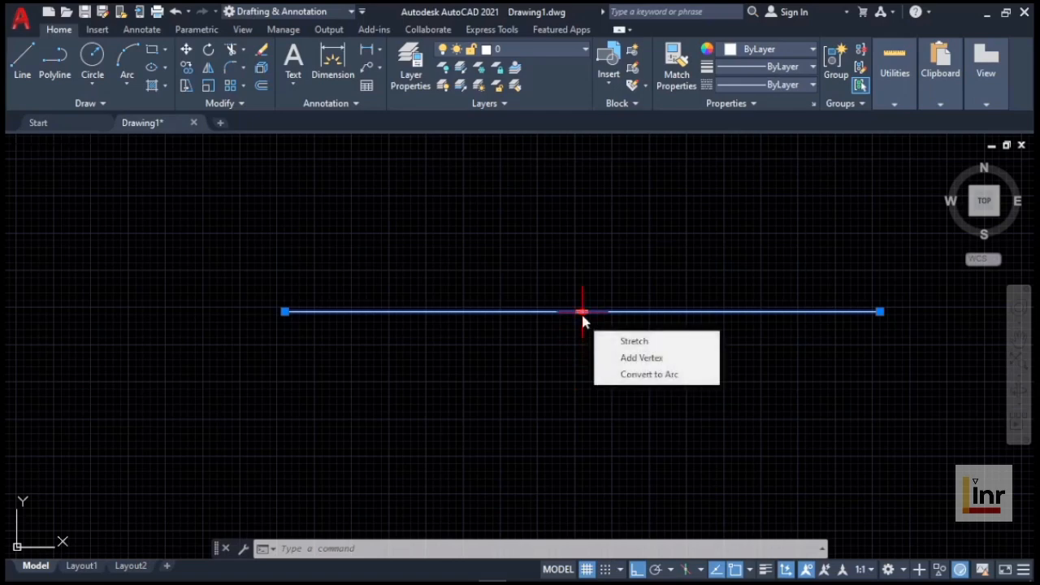
click(611, 375)
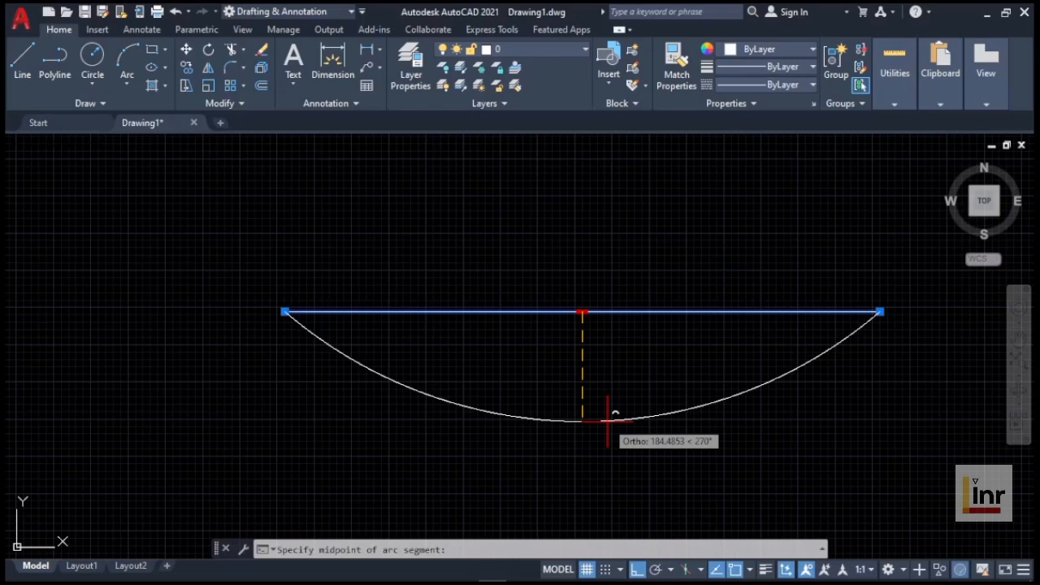
text(200)
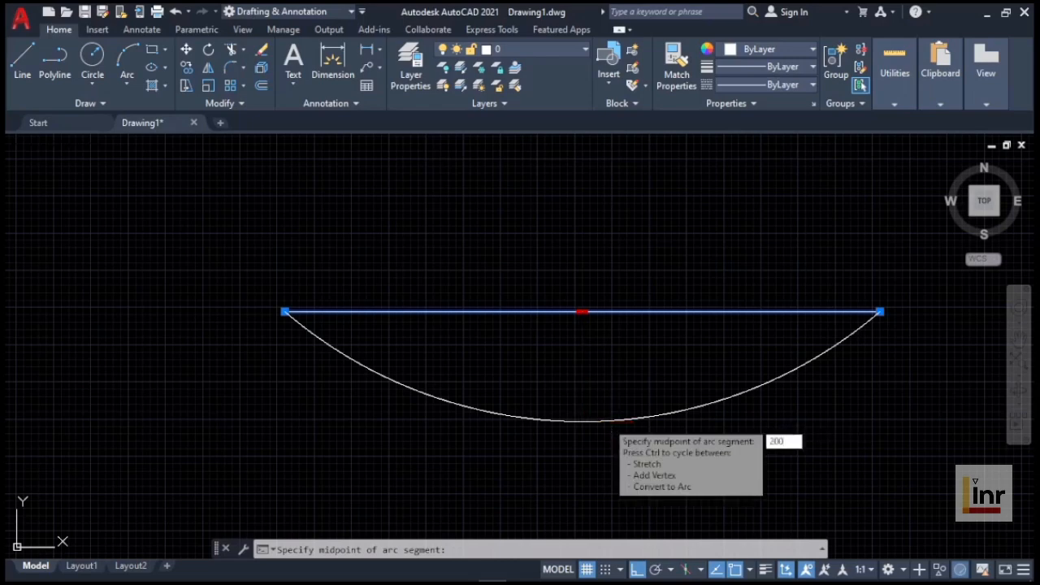
key(Return)
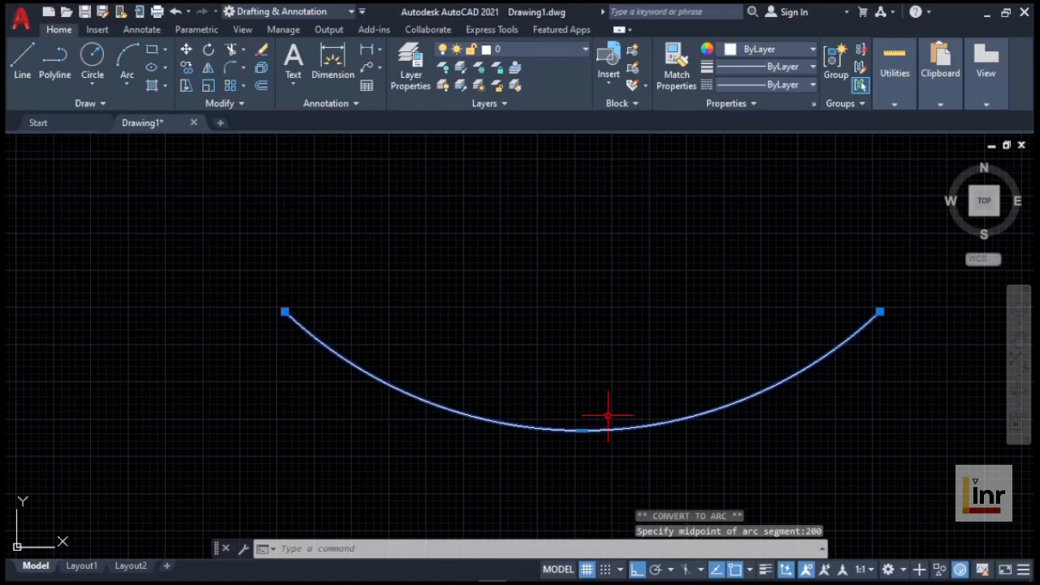